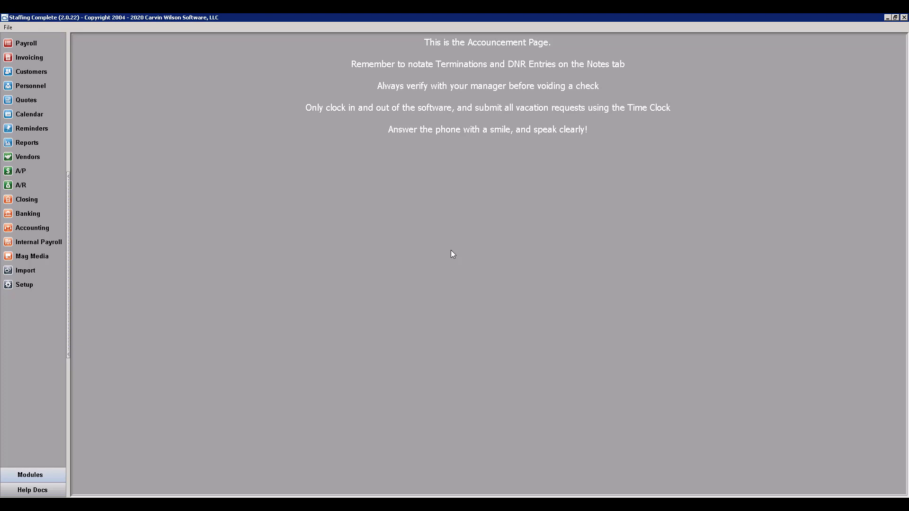
- Sync the Asurint packages in the background check types of the Setup module and acknowledge the confirmation
{"action": "left_click", "coordinate": [48, 291]}
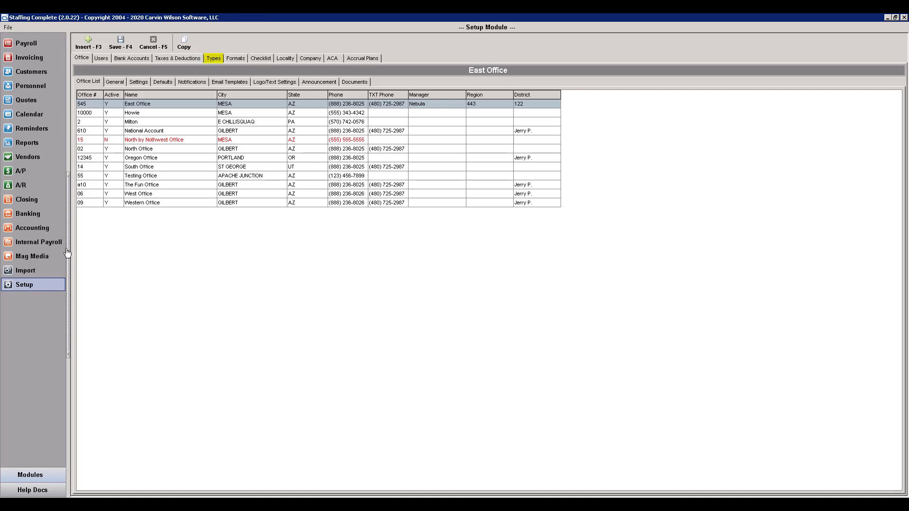
{"action": "left_click", "coordinate": [221, 60]}
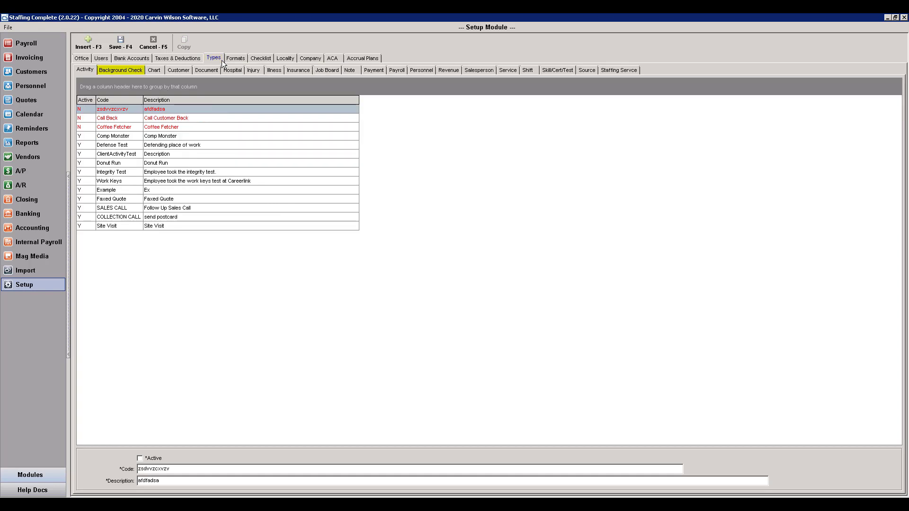
{"action": "left_click", "coordinate": [142, 73]}
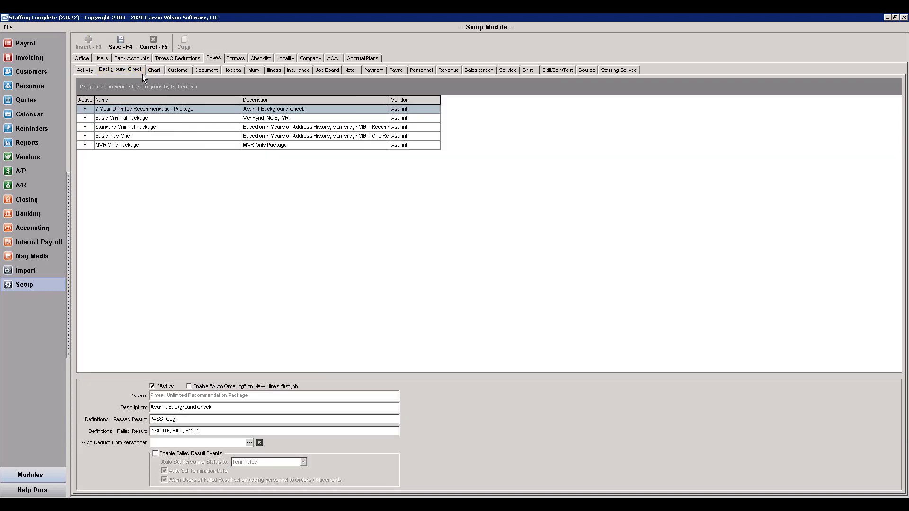
{"action": "right_click", "coordinate": [147, 161]}
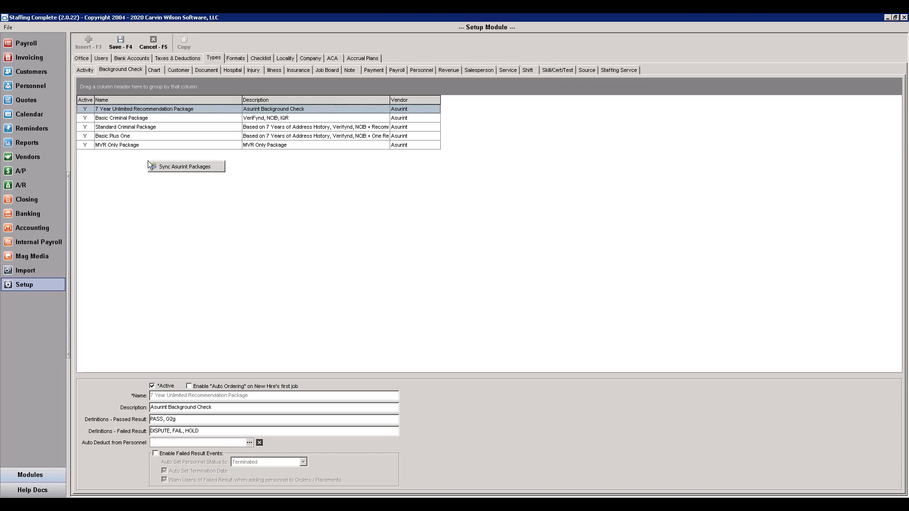
{"action": "left_click", "coordinate": [213, 169]}
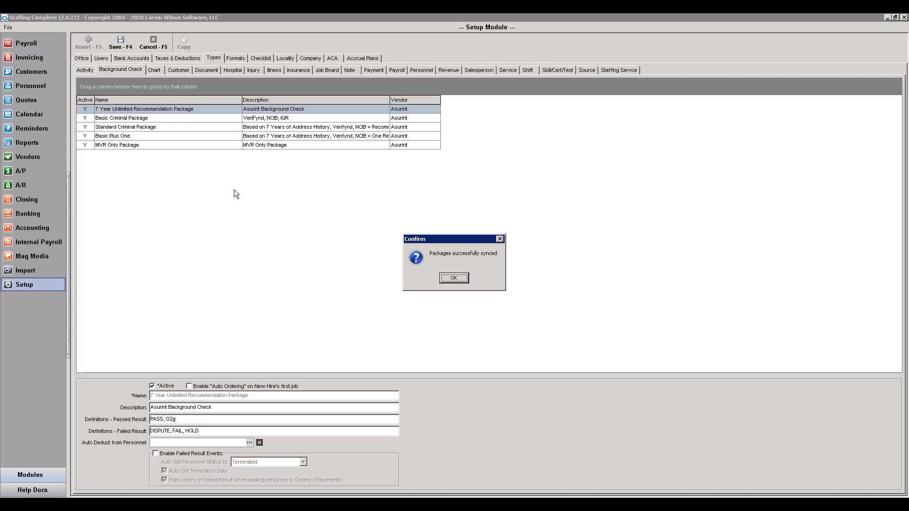
{"action": "left_click", "coordinate": [463, 278]}
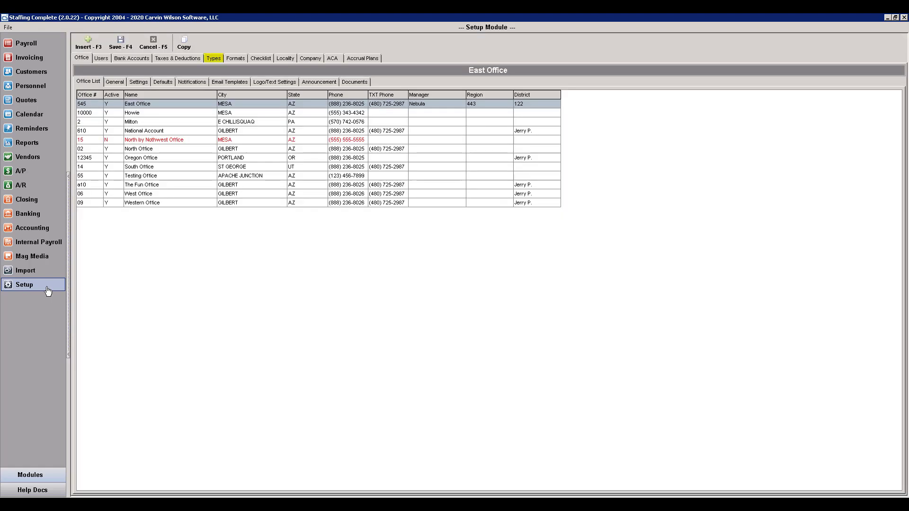
- Enable auto ordering on a new hire's first job for the Basic Plus One background check package
{"action": "left_click", "coordinate": [221, 62]}
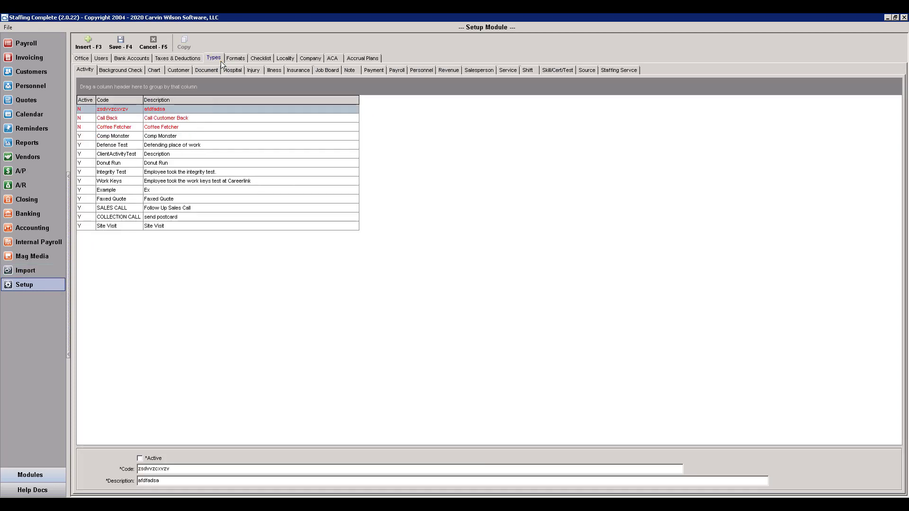
{"action": "left_click", "coordinate": [141, 73]}
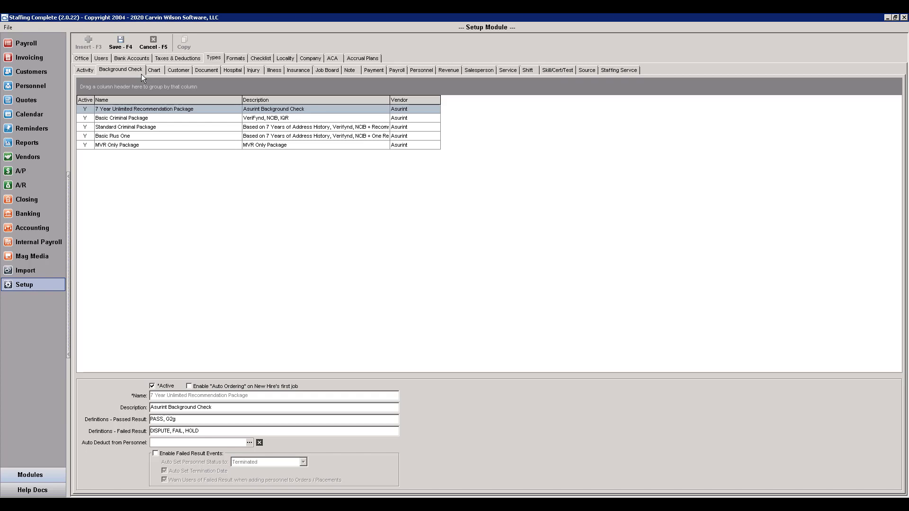
{"action": "left_click", "coordinate": [149, 136]}
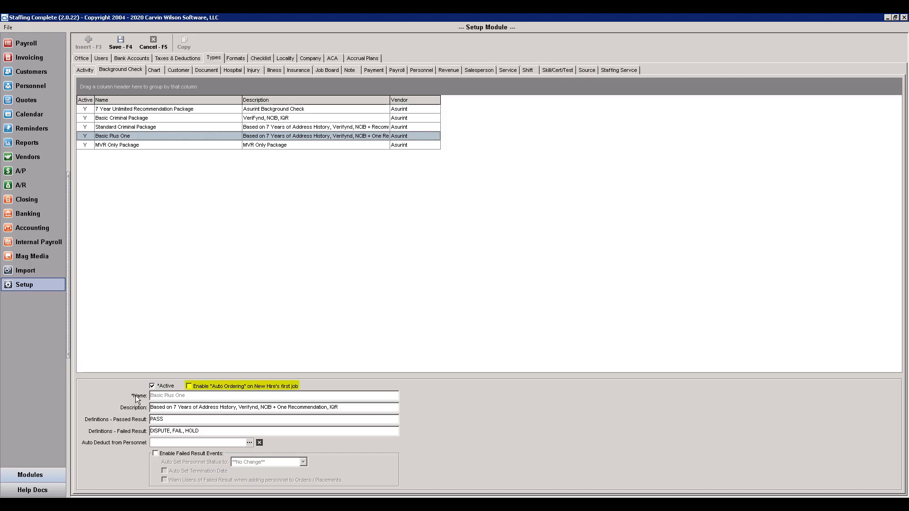
{"action": "left_click", "coordinate": [189, 386]}
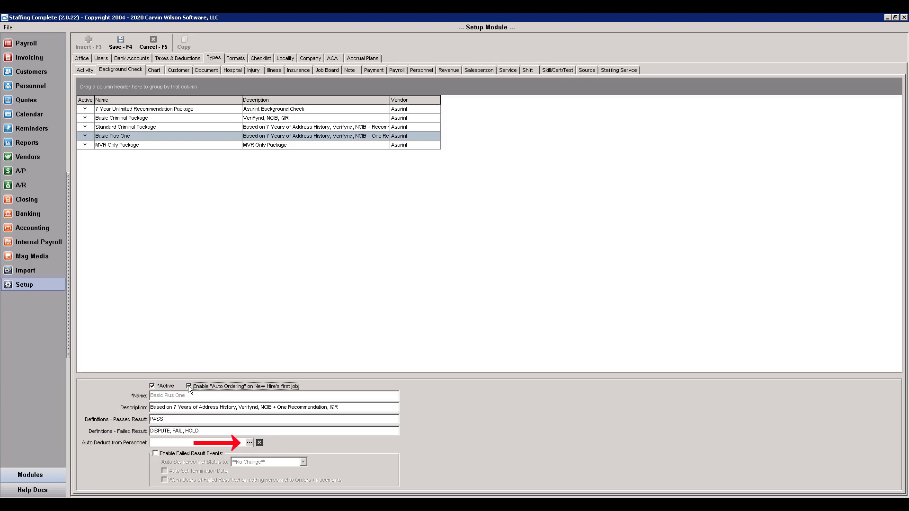
- Try Background Check Fee as the package's automatic personnel deduction with amount 20 and stop amount 40, and clear the deduction
{"action": "left_click", "coordinate": [249, 444]}
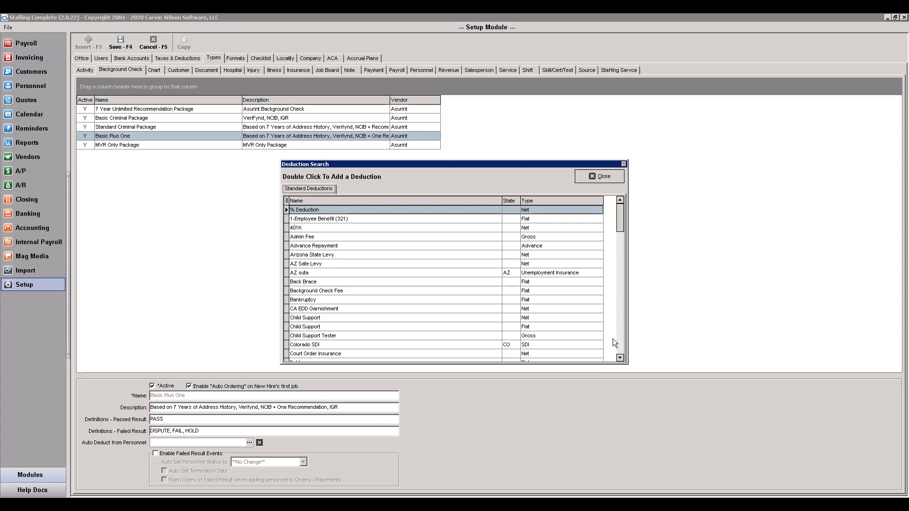
{"action": "left_click", "coordinate": [573, 291]}
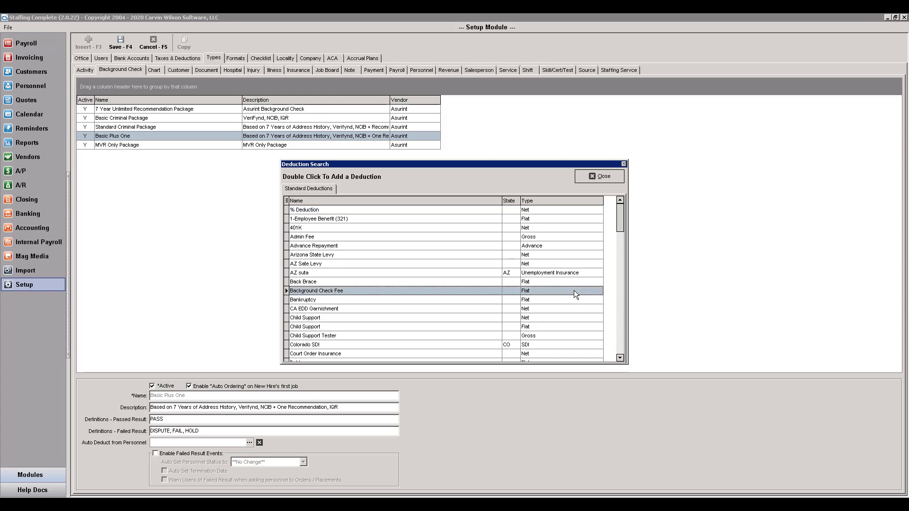
{"action": "double_click", "coordinate": [574, 291]}
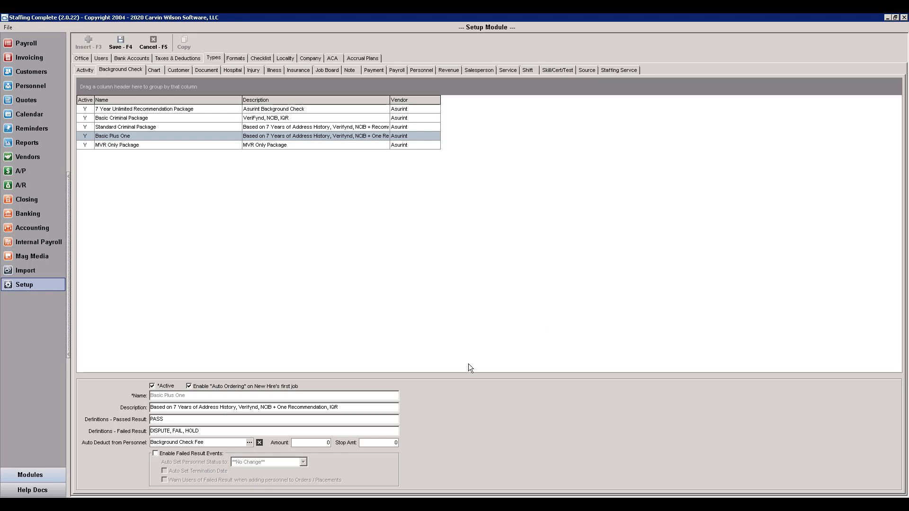
{"action": "left_click", "coordinate": [328, 443]}
{"action": "type", "text": "2"}
{"action": "left_click", "coordinate": [393, 443]}
{"action": "type", "text": "4"}
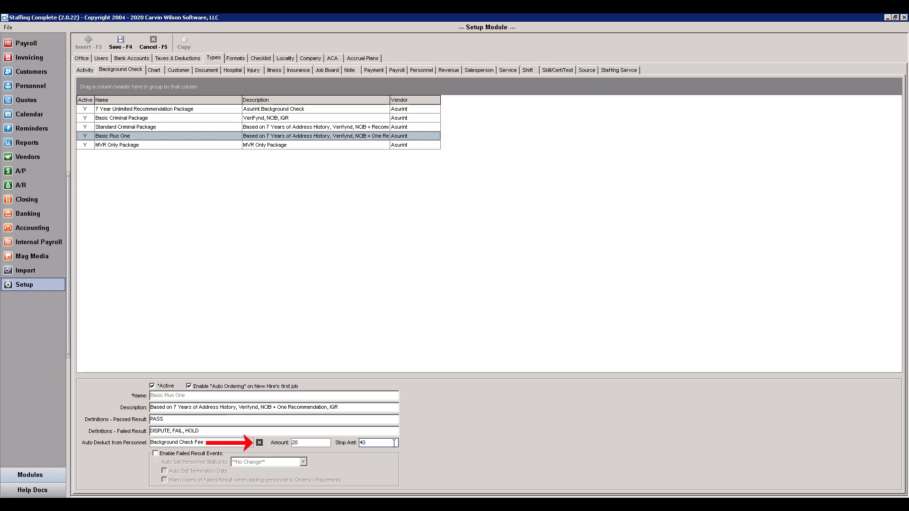
{"action": "left_click", "coordinate": [259, 442]}
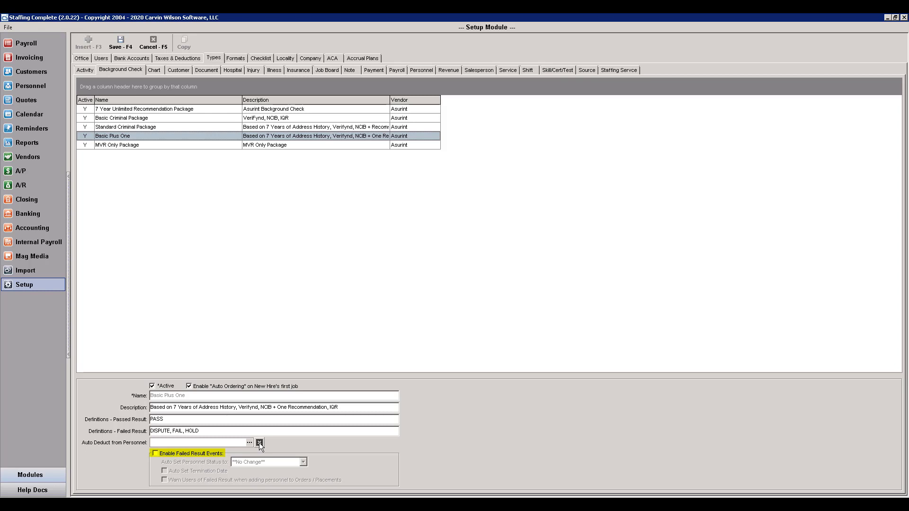
- Enable failed result events with personnel status **No Change**, an automatic termination date and user warnings for orders and placements, and save the package
{"action": "left_click", "coordinate": [155, 452]}
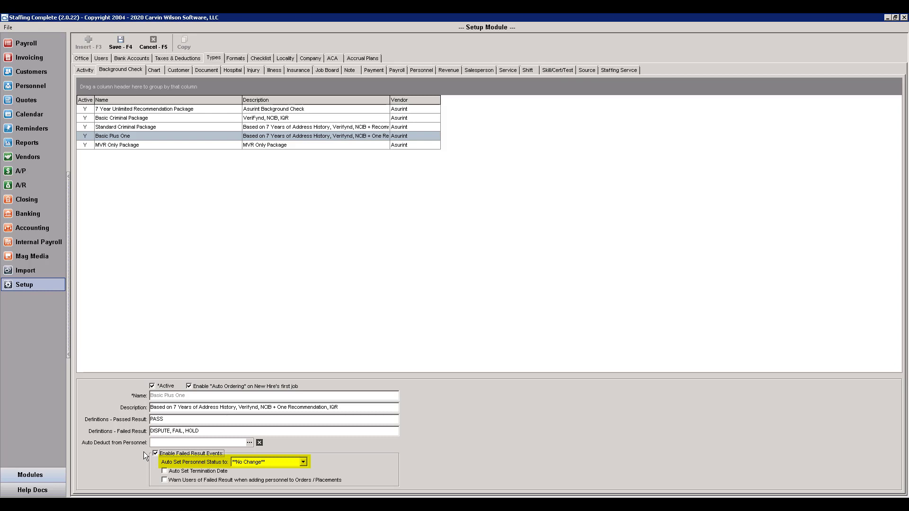
{"action": "left_click", "coordinate": [303, 462]}
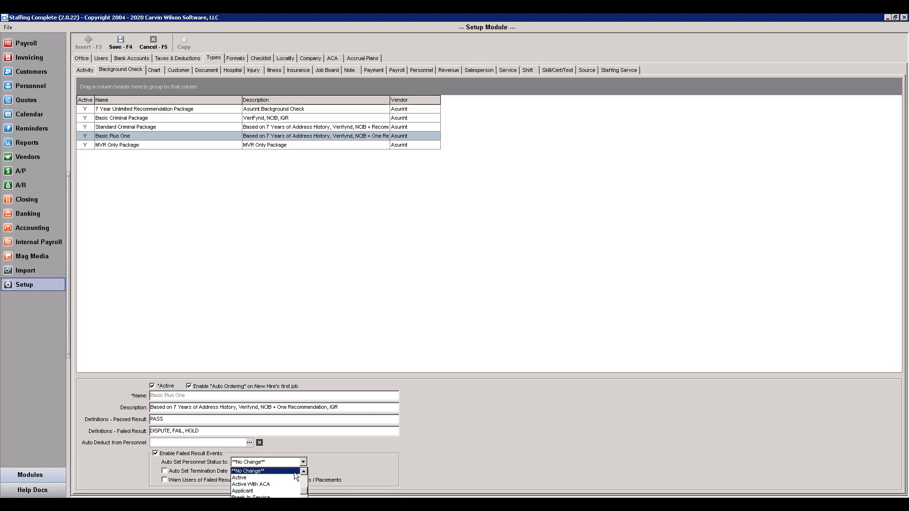
{"action": "left_click", "coordinate": [294, 473]}
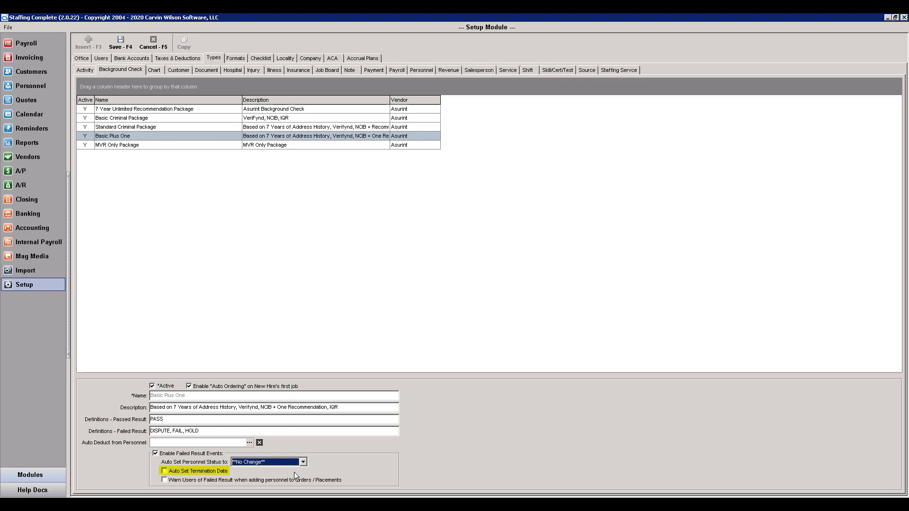
{"action": "left_click", "coordinate": [164, 472]}
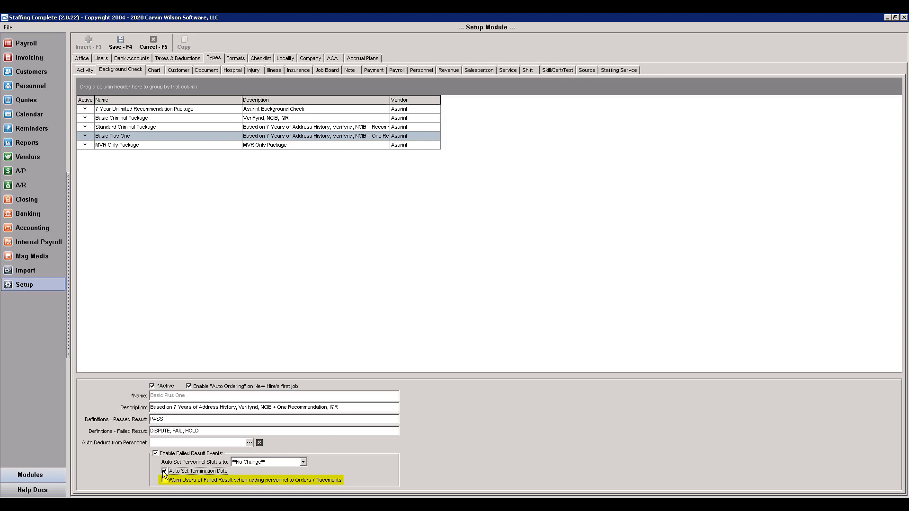
{"action": "left_click", "coordinate": [163, 480]}
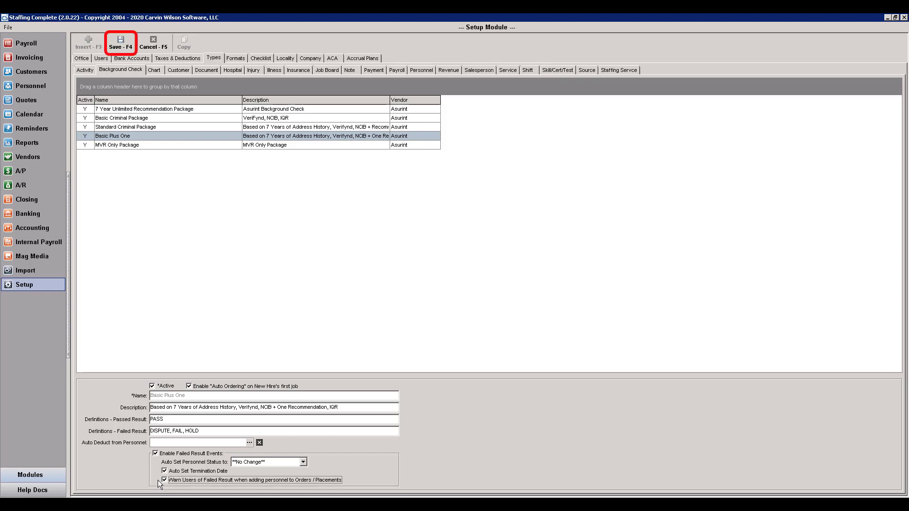
{"action": "left_click", "coordinate": [126, 43]}
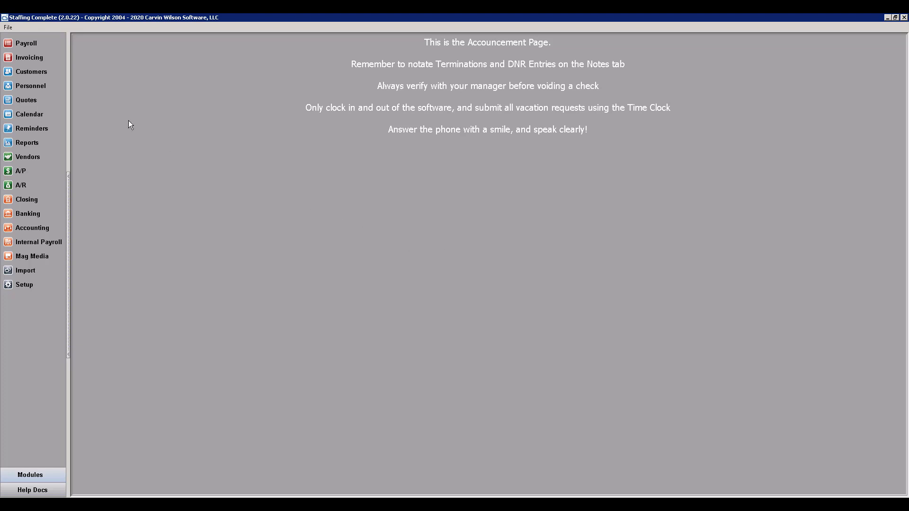
- Search the East Office personnel for "test" and open the profile of the second listed employee
{"action": "left_click", "coordinate": [48, 86]}
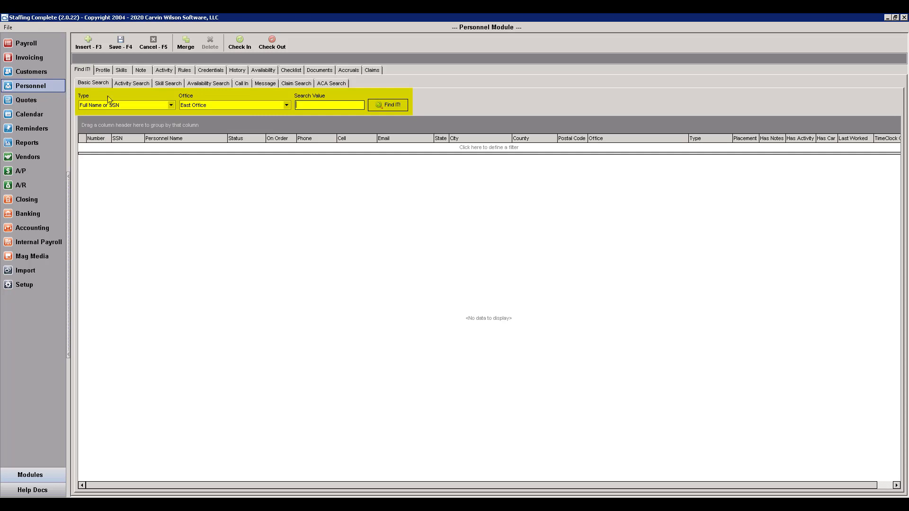
{"action": "type", "text": "test"}
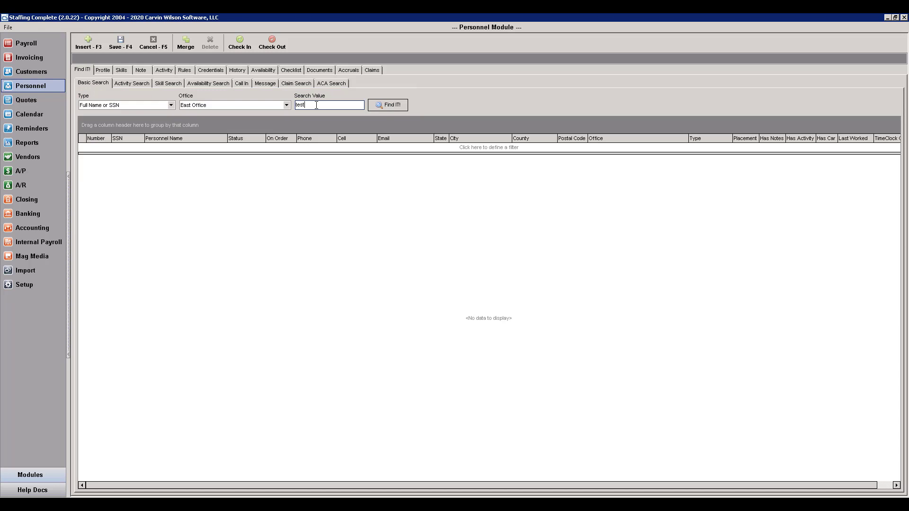
{"action": "left_click", "coordinate": [380, 110]}
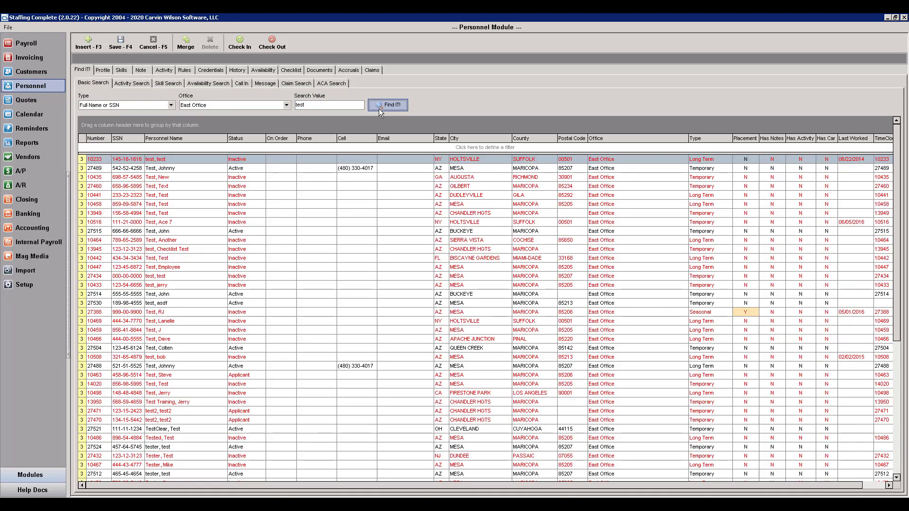
{"action": "double_click", "coordinate": [304, 168]}
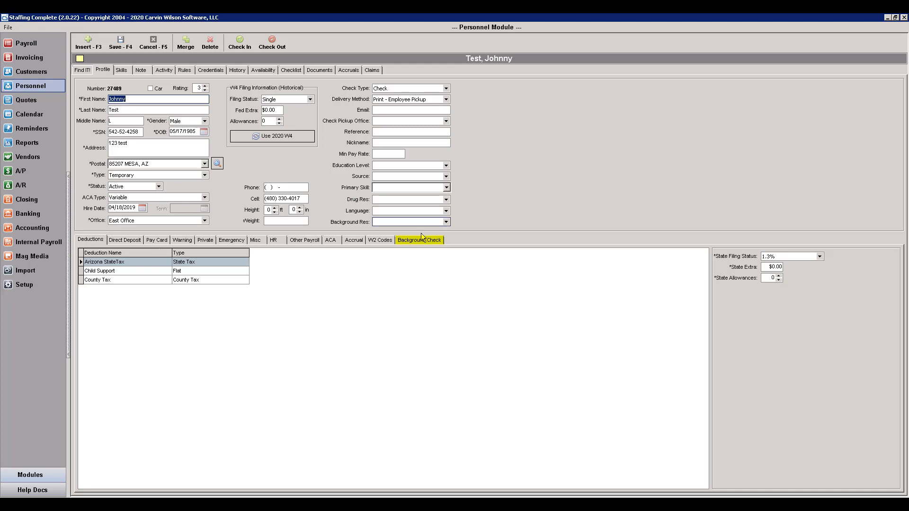
- Order the Basic Criminal Package background check for this employee and acknowledge the submission
{"action": "left_click", "coordinate": [442, 240]}
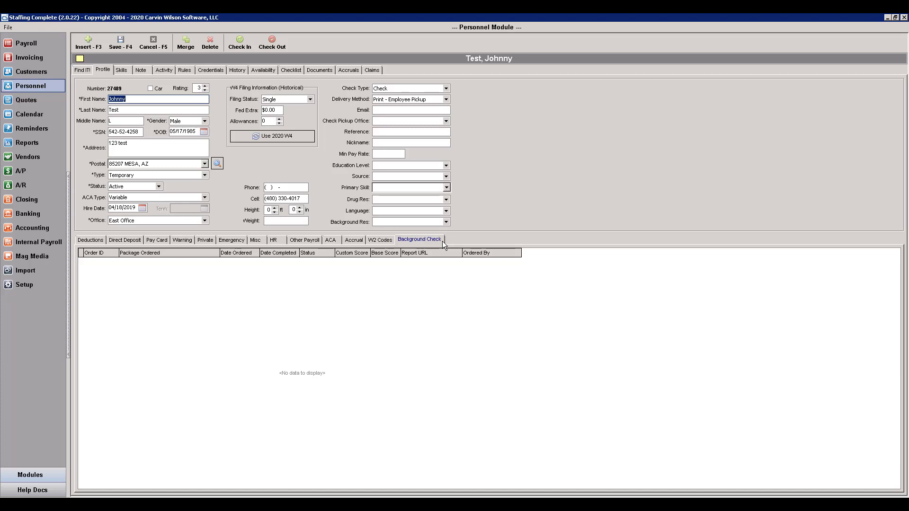
{"action": "right_click", "coordinate": [403, 286]}
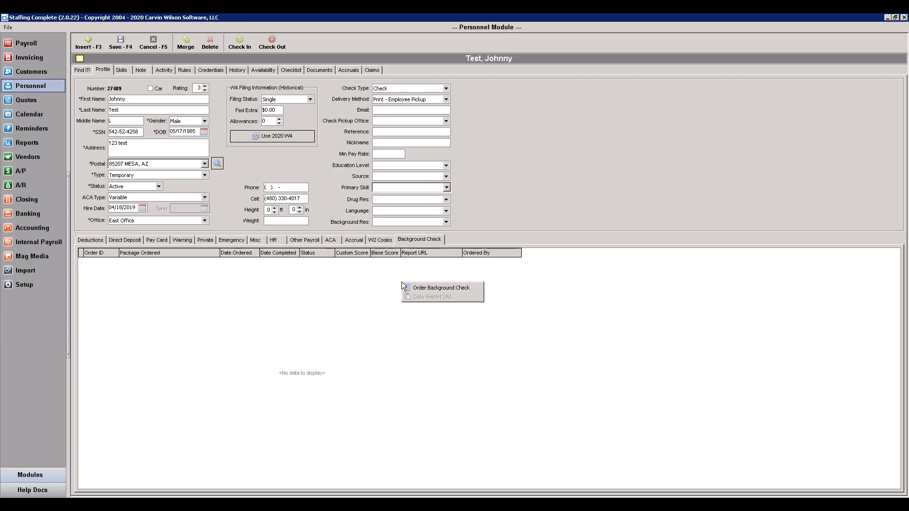
{"action": "left_click", "coordinate": [476, 288]}
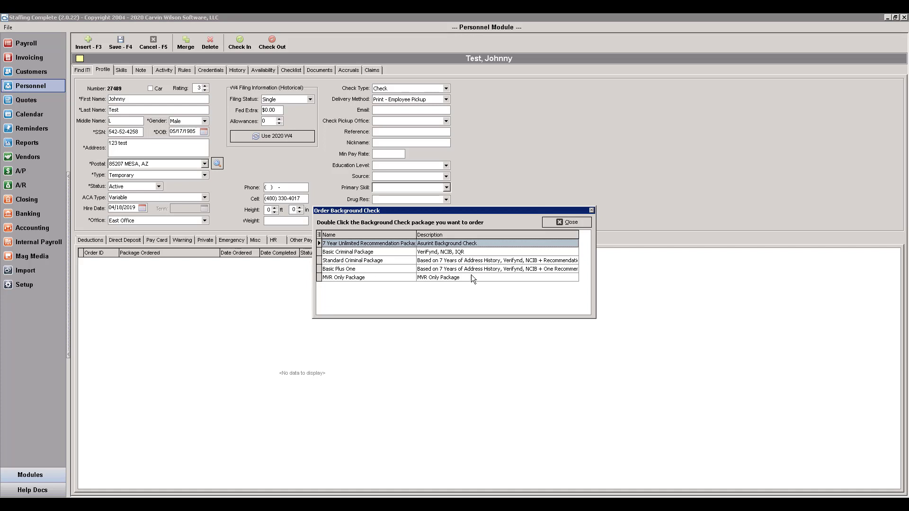
{"action": "left_click", "coordinate": [463, 254]}
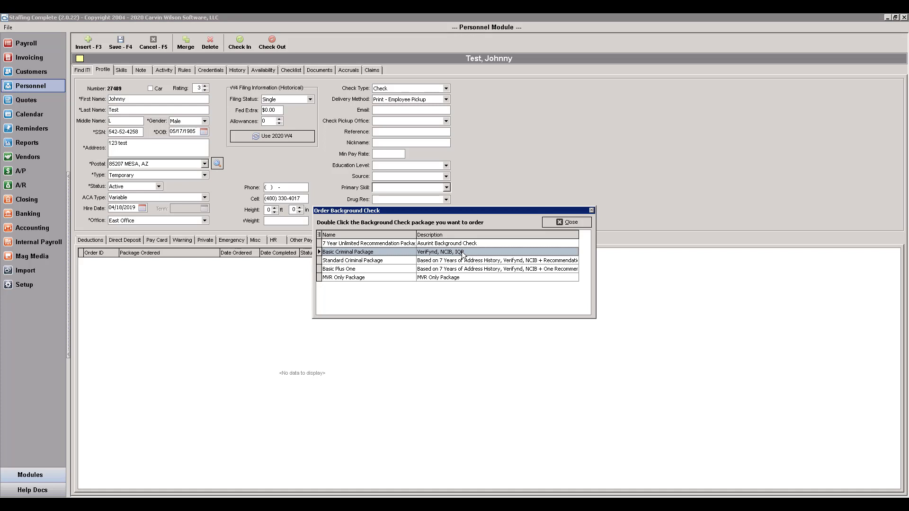
{"action": "double_click", "coordinate": [462, 251]}
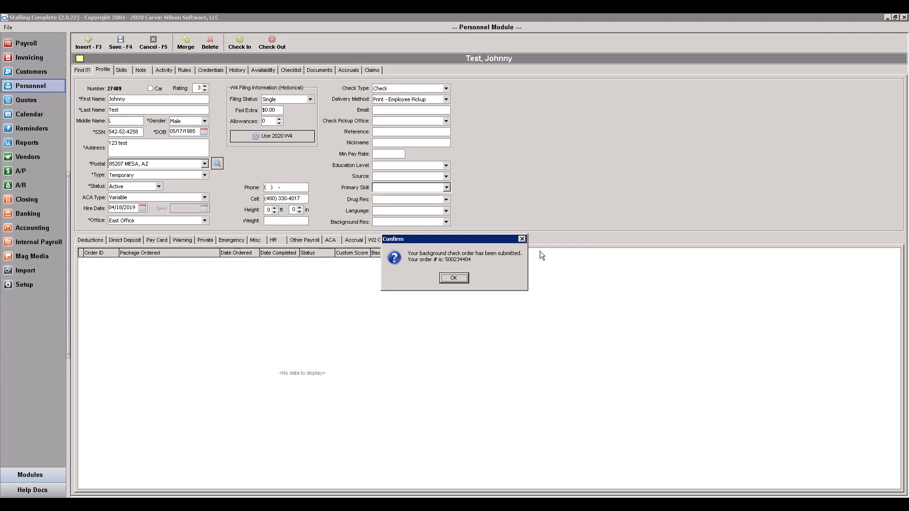
{"action": "left_click", "coordinate": [453, 279]}
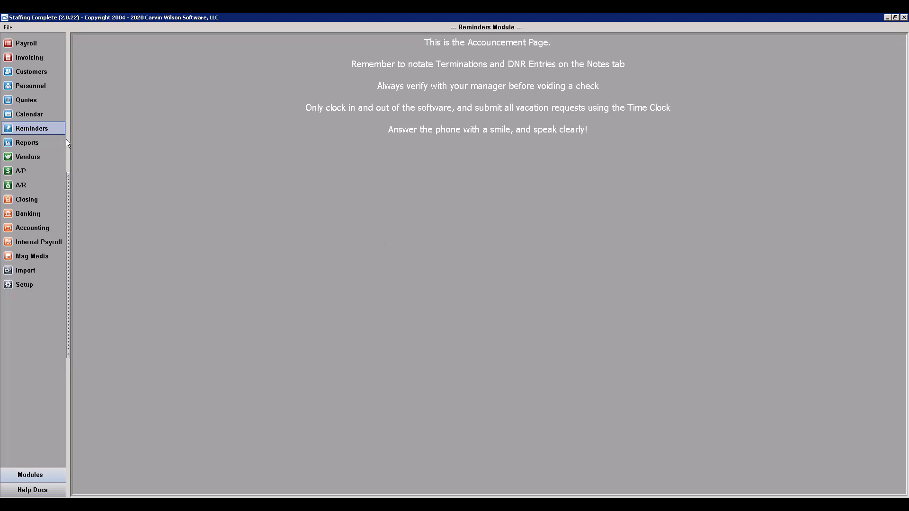
- Add a reminder subscription for Background Check Failed from the Personnel category
{"action": "left_click", "coordinate": [53, 129]}
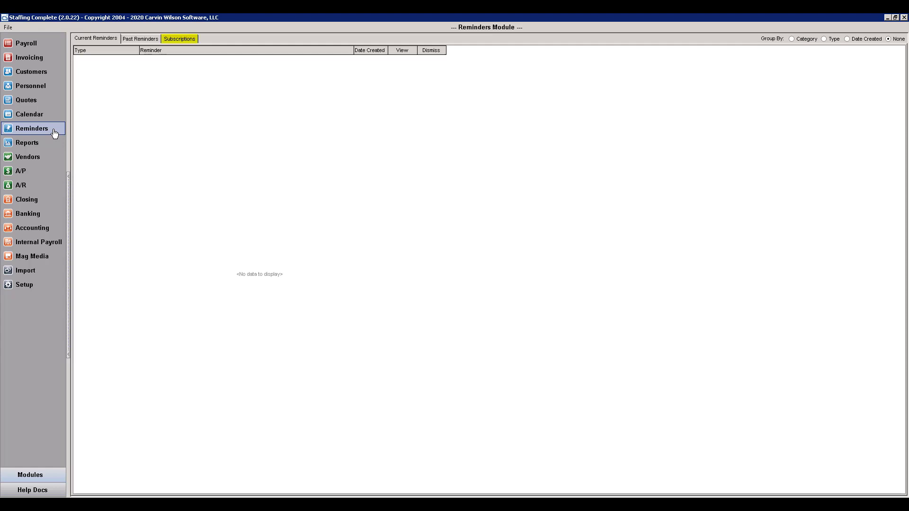
{"action": "left_click", "coordinate": [188, 38]}
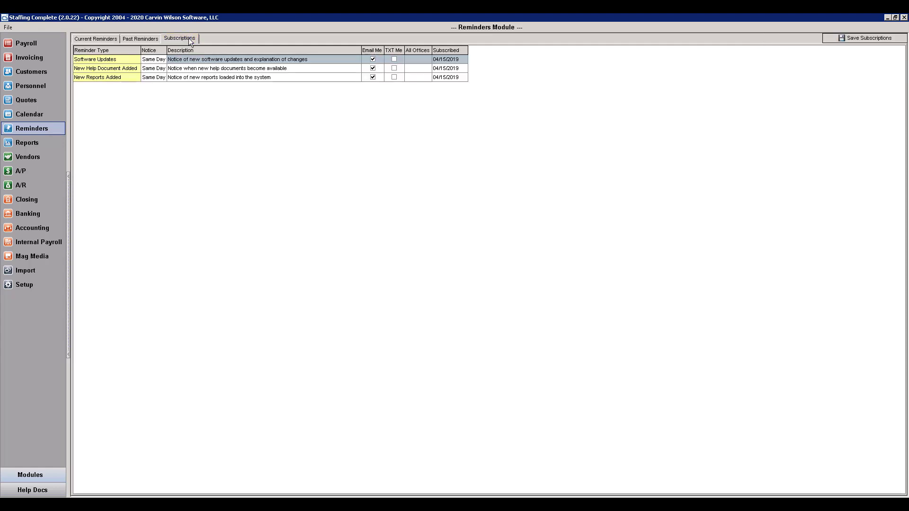
{"action": "right_click", "coordinate": [176, 112]}
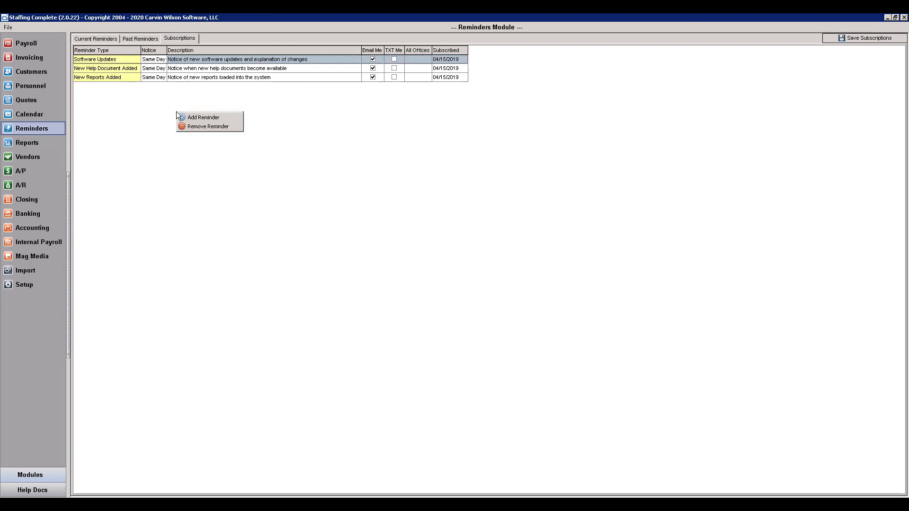
{"action": "left_click", "coordinate": [224, 122]}
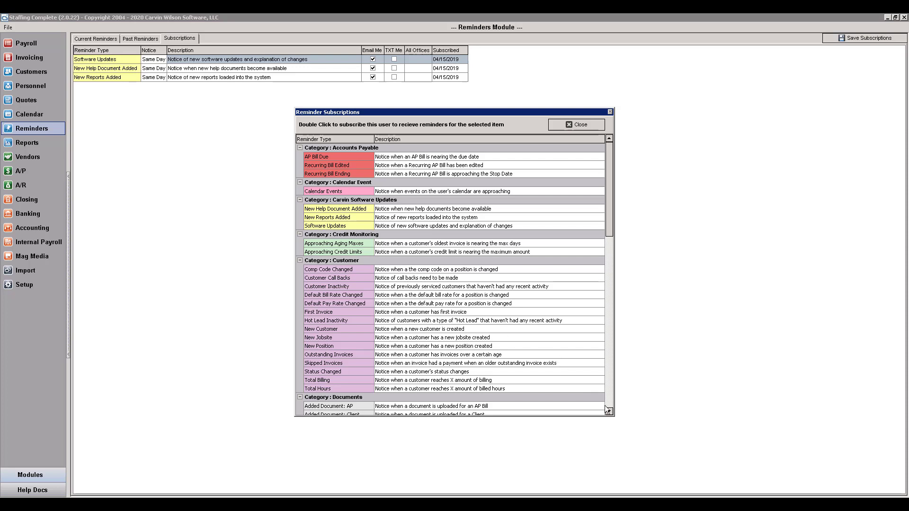
{"action": "scroll", "coordinate": [608, 410], "scroll_direction": "down", "scroll_amount": 10}
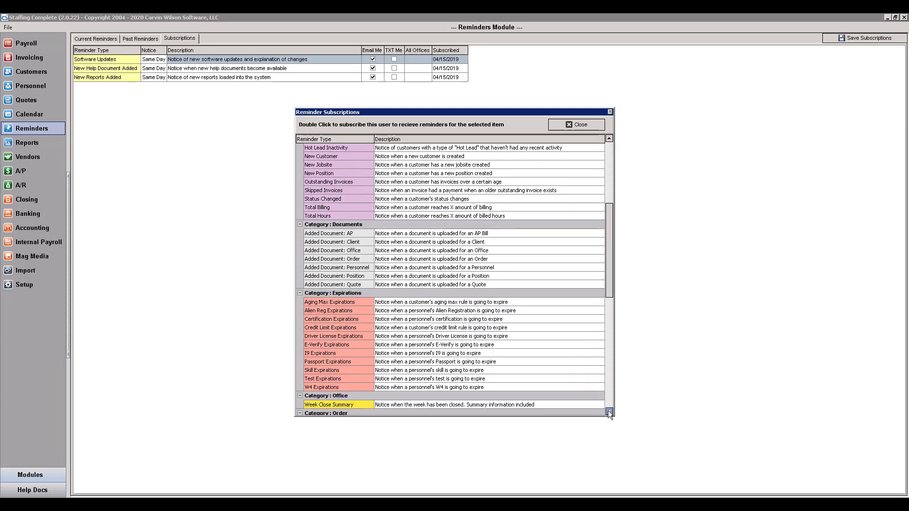
{"action": "scroll", "coordinate": [609, 410], "scroll_direction": "down", "scroll_amount": 6}
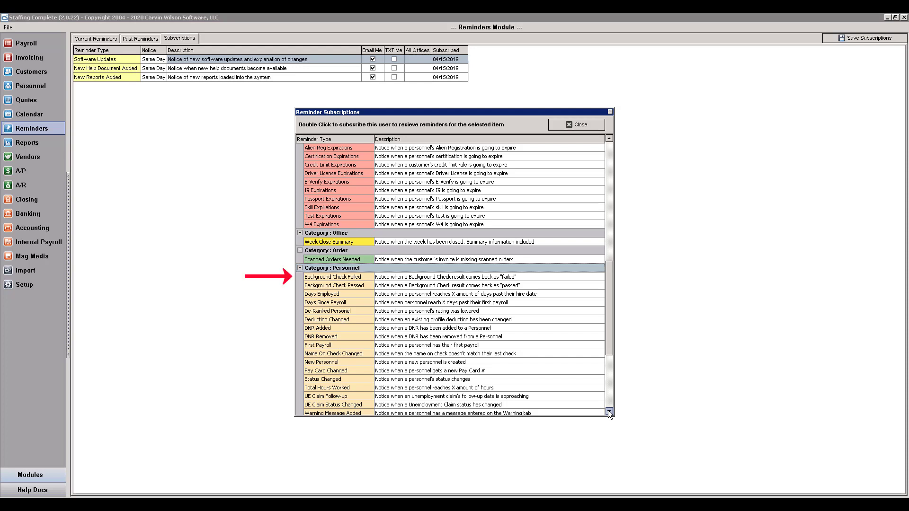
{"action": "double_click", "coordinate": [520, 277]}
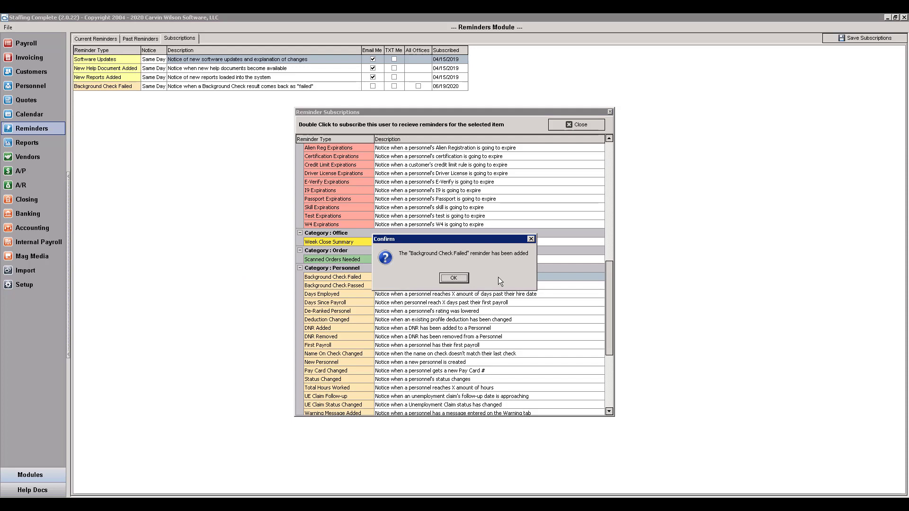
{"action": "left_click", "coordinate": [453, 278]}
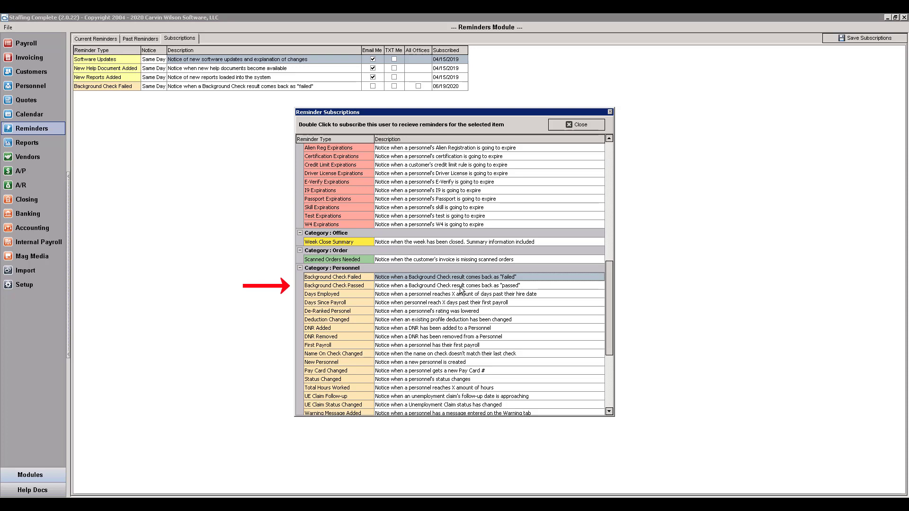
- Add a reminder subscription for Background Check Passed and close the list of available reminders
{"action": "double_click", "coordinate": [461, 286]}
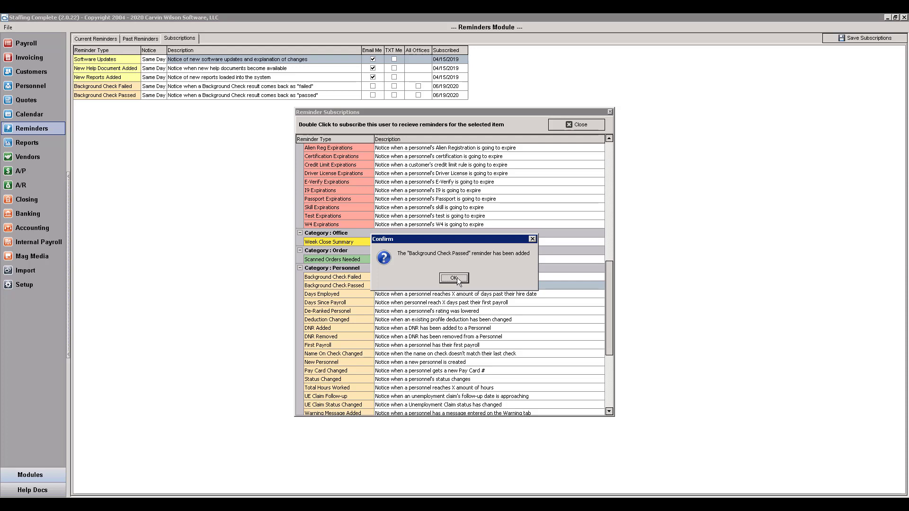
{"action": "left_click", "coordinate": [453, 278]}
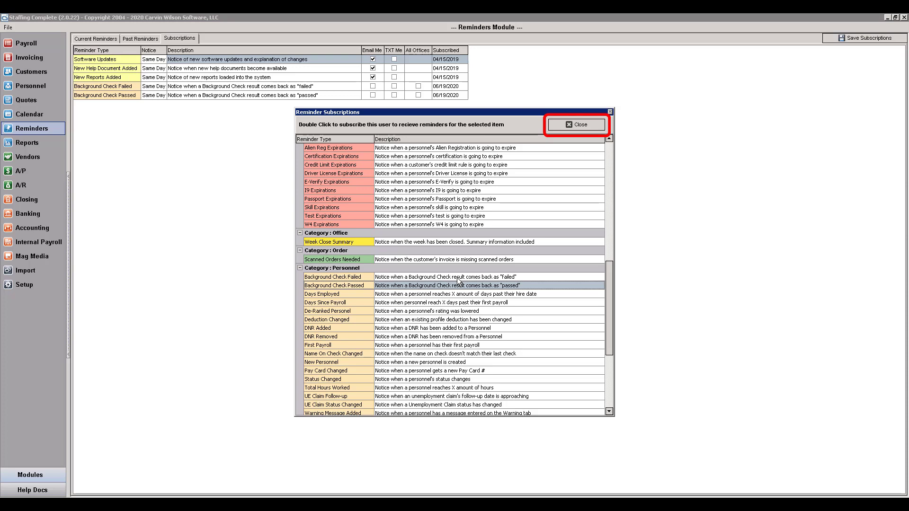
{"action": "left_click", "coordinate": [594, 125]}
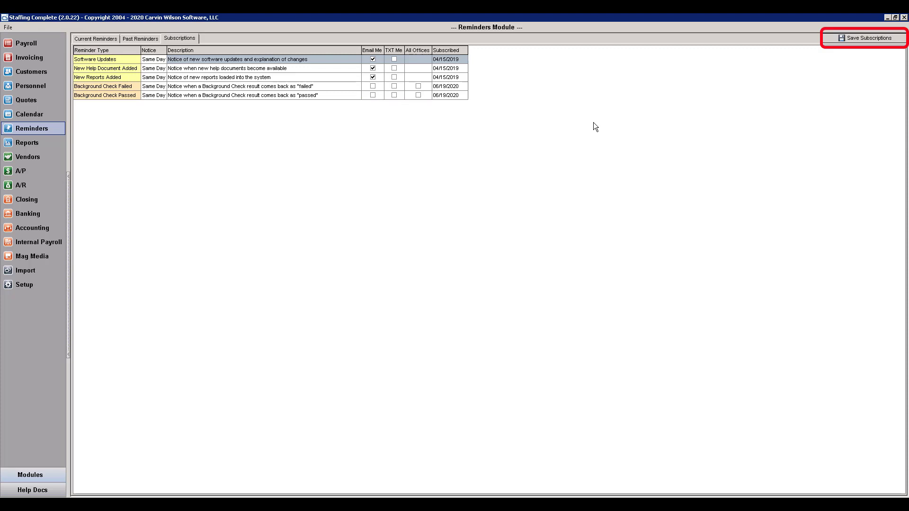
- Enable email notices and all offices for the Background Check Failed and Background Check Passed reminders, and save the subscriptions
{"action": "left_click", "coordinate": [375, 87]}
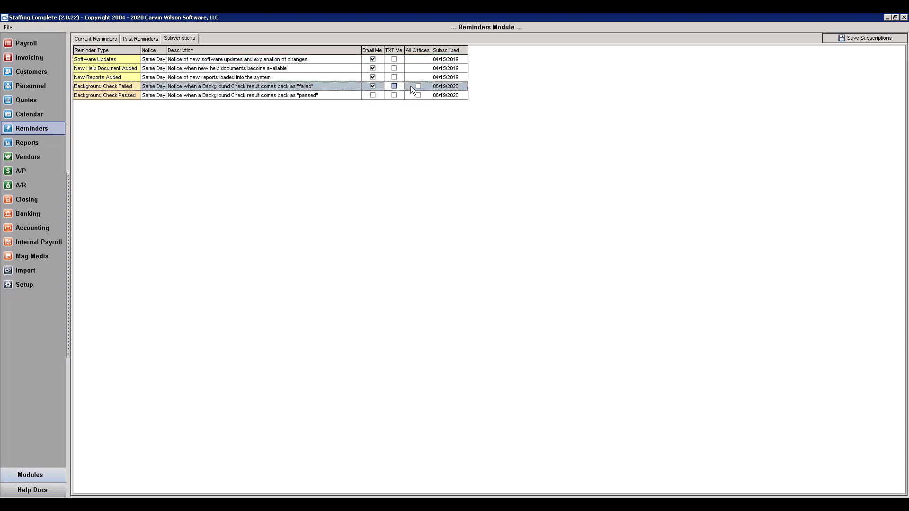
{"action": "left_click", "coordinate": [418, 86]}
{"action": "left_click", "coordinate": [373, 95]}
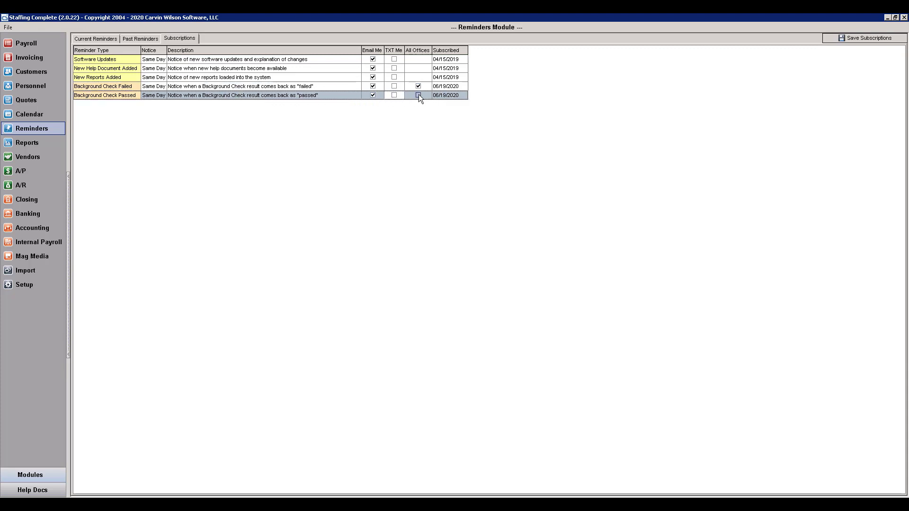
{"action": "left_click", "coordinate": [419, 94]}
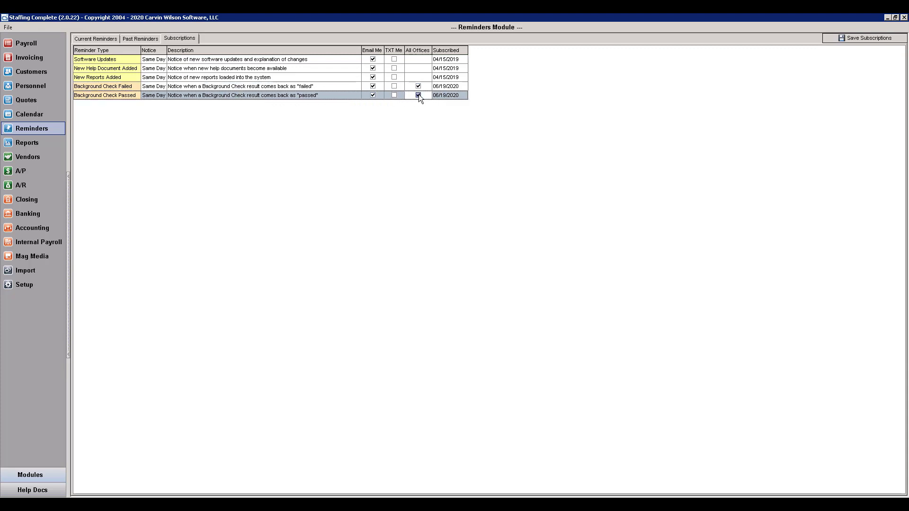
{"action": "left_click", "coordinate": [834, 40]}
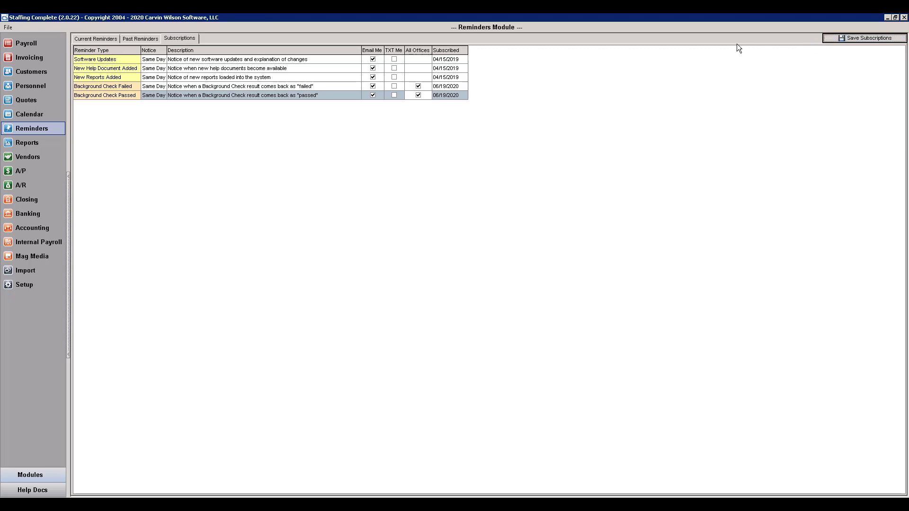
- Remove the Background Check Passed reminder, confirm the deletion and save the subscriptions
{"action": "right_click", "coordinate": [341, 97]}
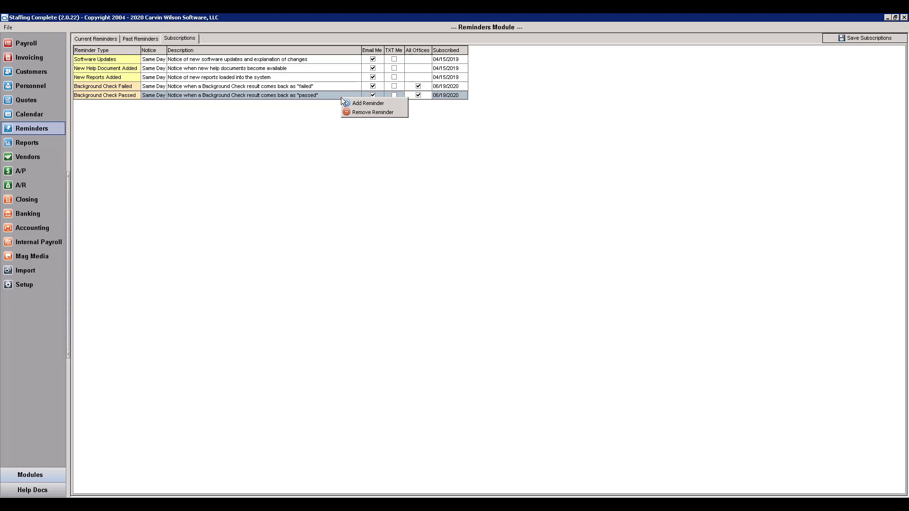
{"action": "left_click", "coordinate": [402, 114]}
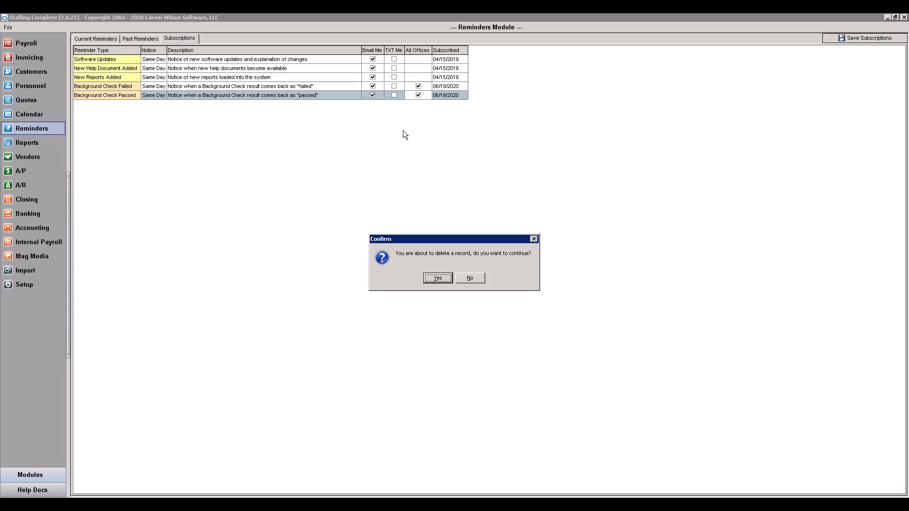
{"action": "left_click", "coordinate": [438, 278]}
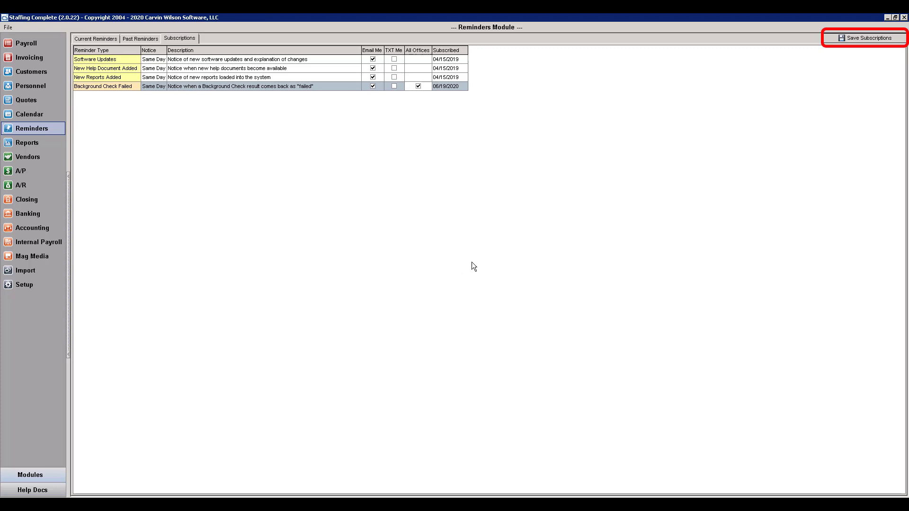
{"action": "left_click", "coordinate": [838, 41]}
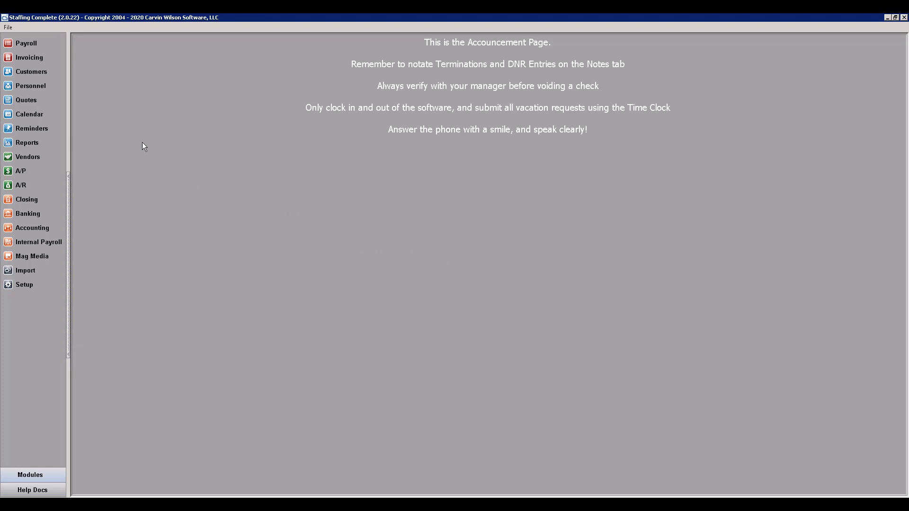
- Search the East Office personnel for the test employee's last name and open the matching profile
{"action": "left_click", "coordinate": [49, 88]}
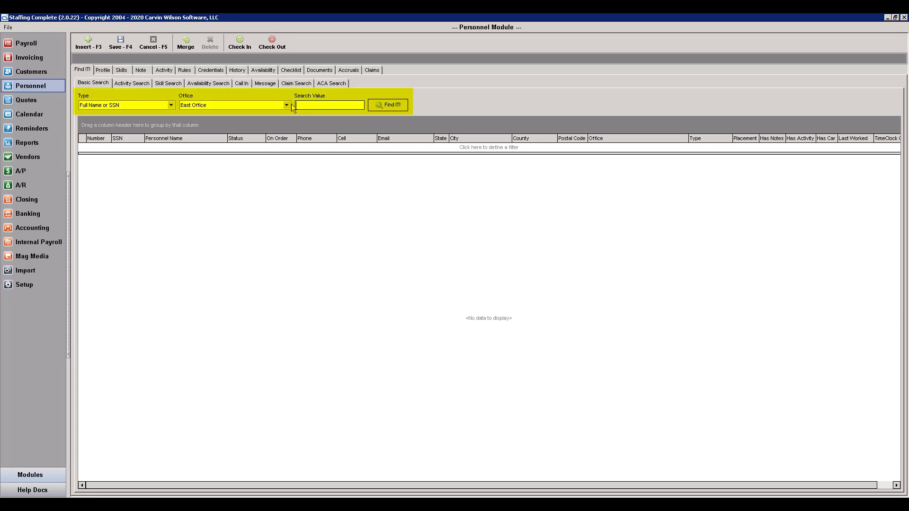
{"action": "type", "text": "testclear"}
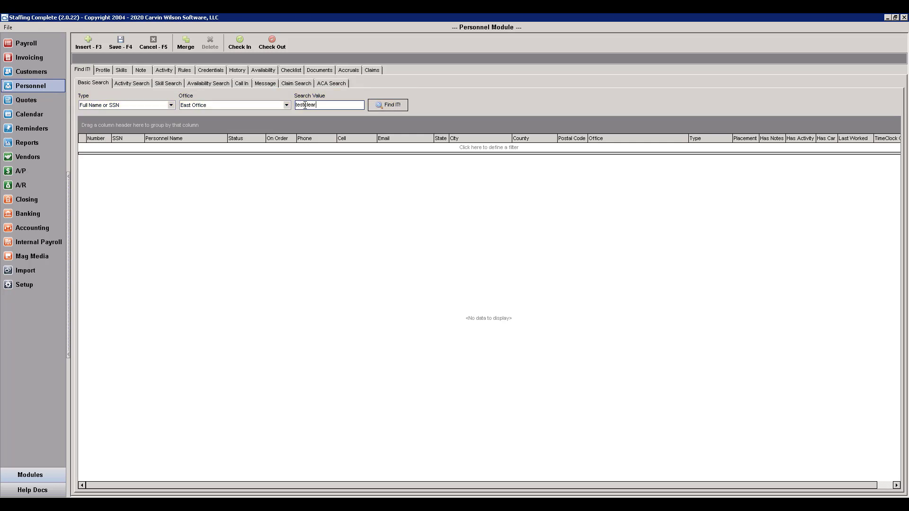
{"action": "left_click", "coordinate": [382, 104]}
{"action": "left_click", "coordinate": [382, 104]}
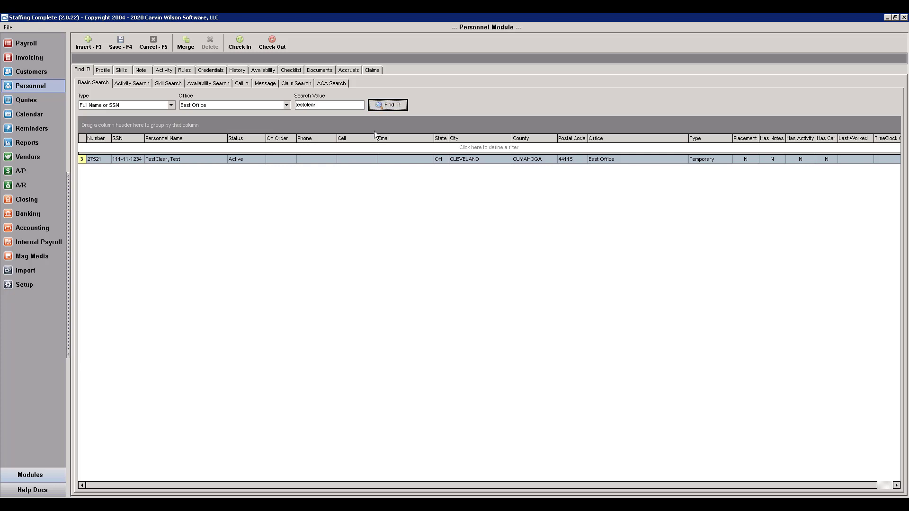
{"action": "double_click", "coordinate": [365, 160]}
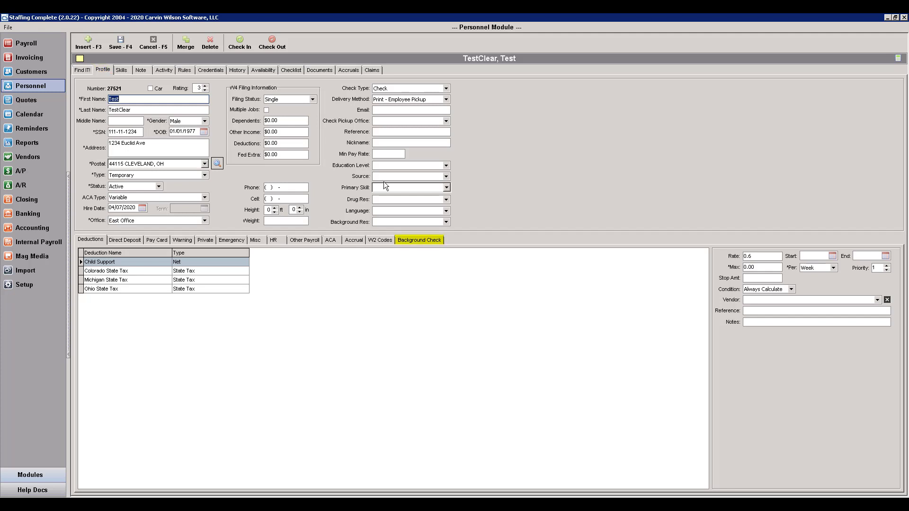
- Copy the report URL of the third background check order listed in this employee's profile
{"action": "left_click", "coordinate": [441, 241]}
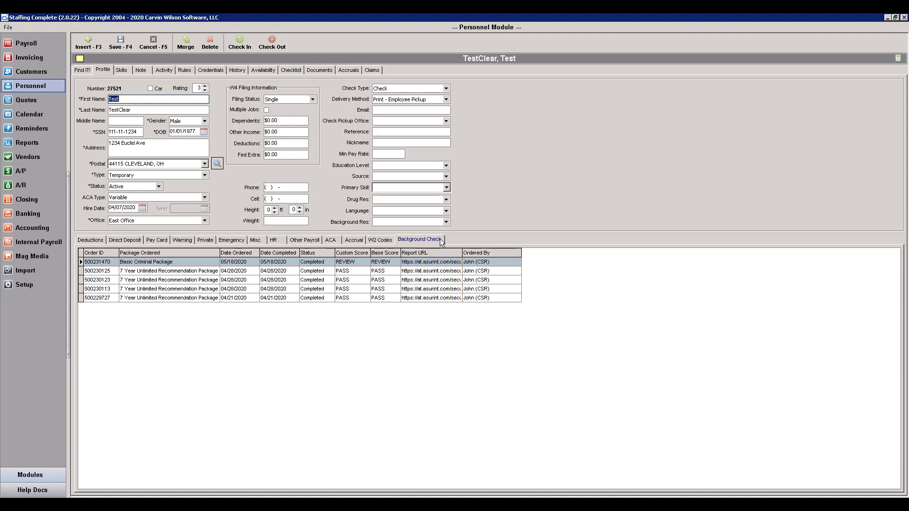
{"action": "right_click", "coordinate": [422, 280]}
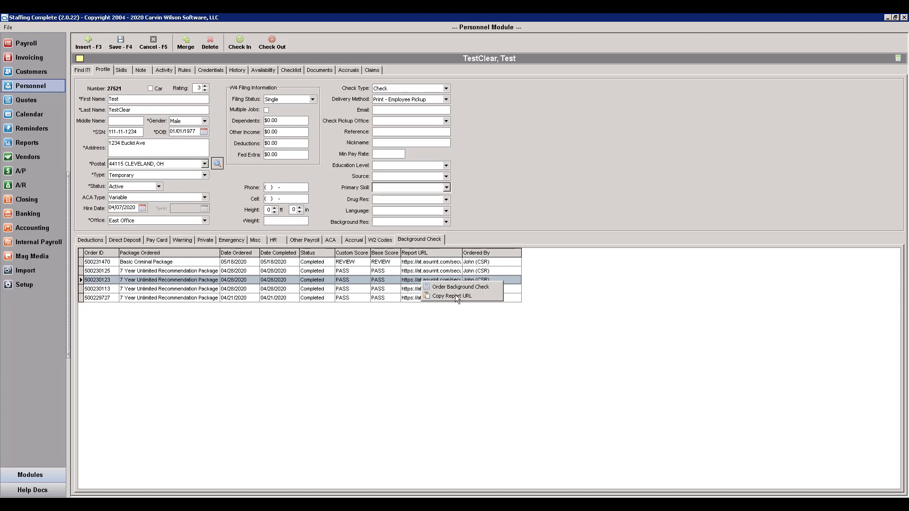
{"action": "left_click", "coordinate": [487, 296]}
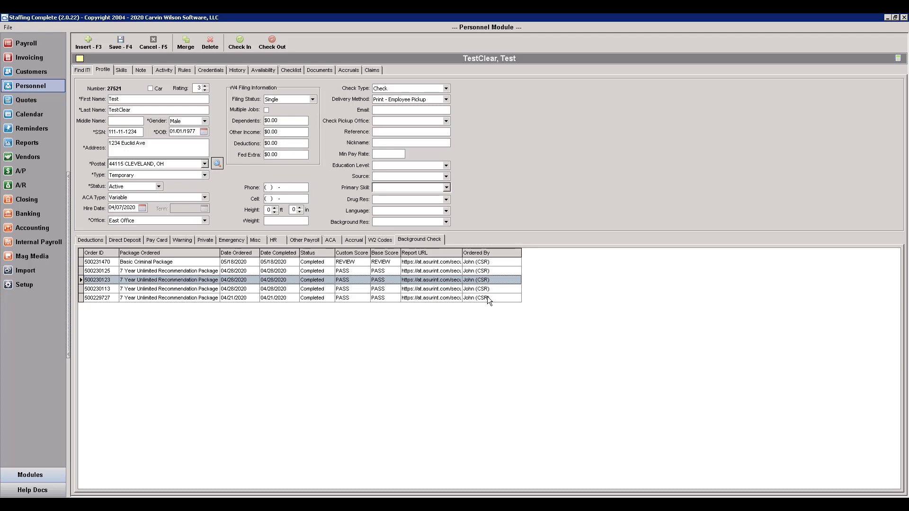